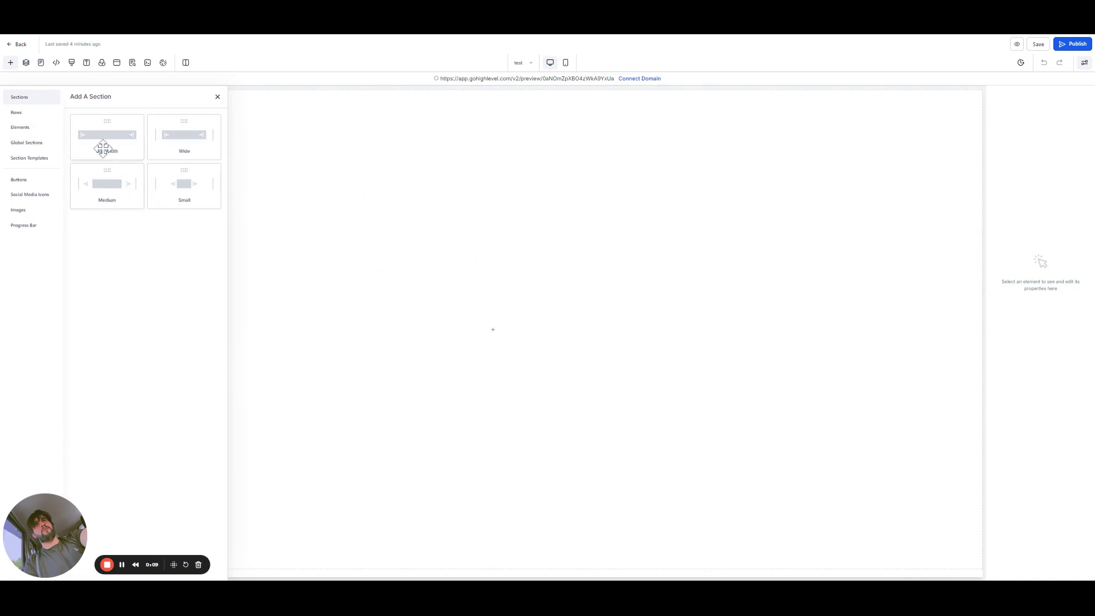
Drop a Full Width section onto the empty page and give it a 1 Column row
{"action": "left_click_drag", "start_coordinate": [102, 147], "coordinate": [542, 177]}
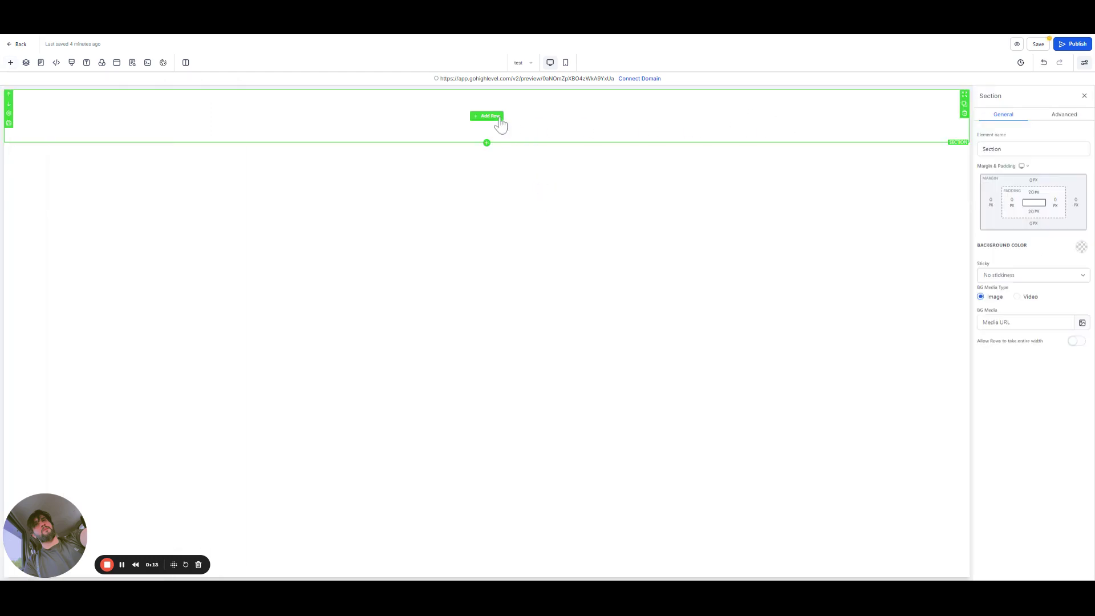
{"action": "left_click", "coordinate": [494, 117]}
{"action": "left_click", "coordinate": [118, 137]}
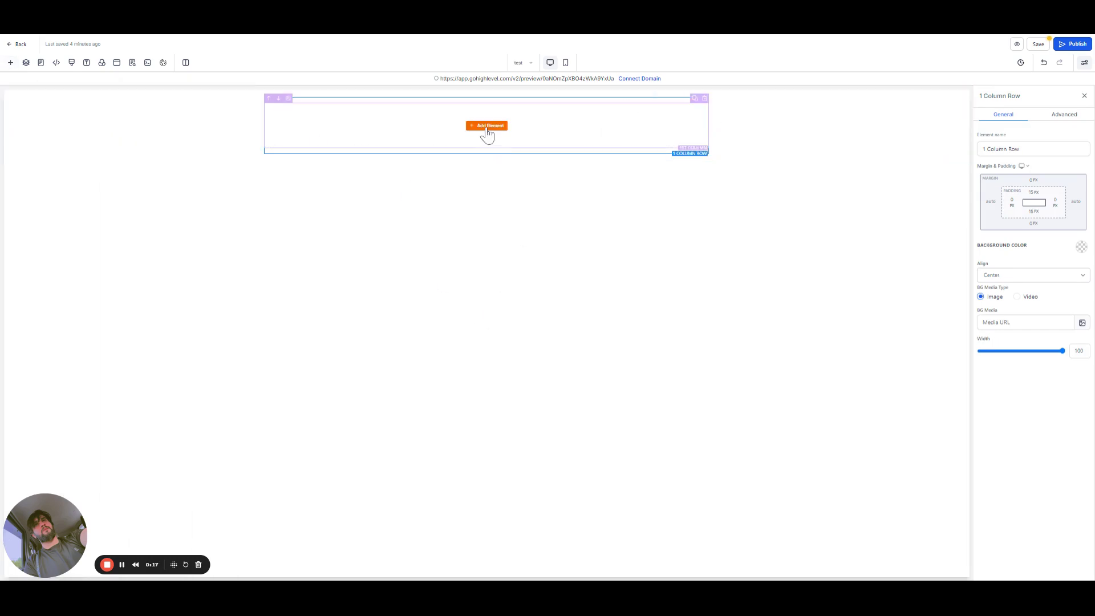
Add an Image element to the column and set its image to the HighLevel logo
{"action": "left_click", "coordinate": [487, 125]}
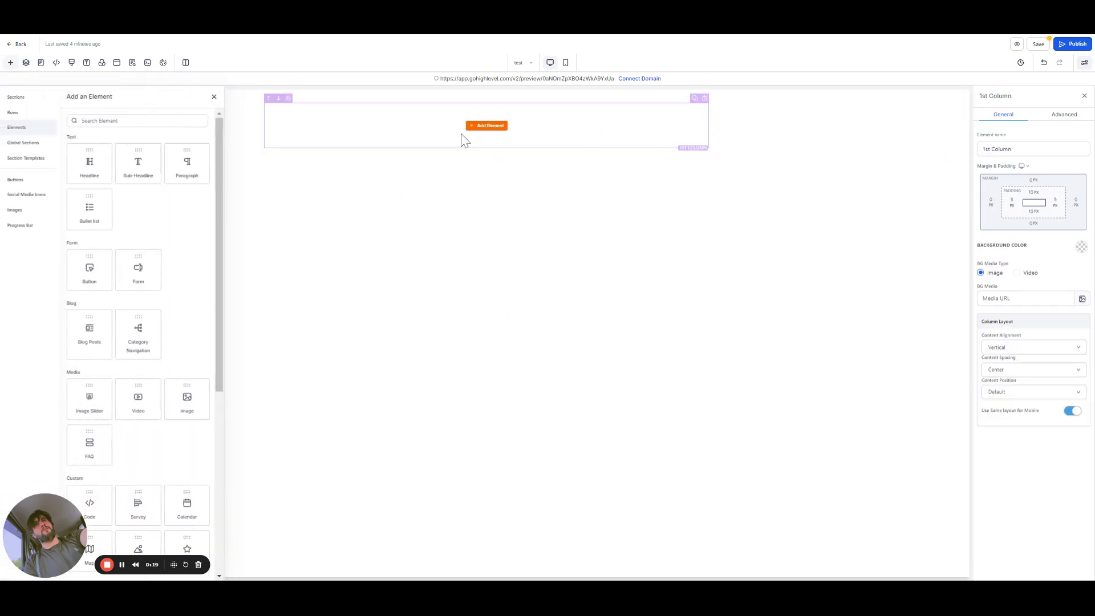
{"action": "left_click", "coordinate": [190, 398]}
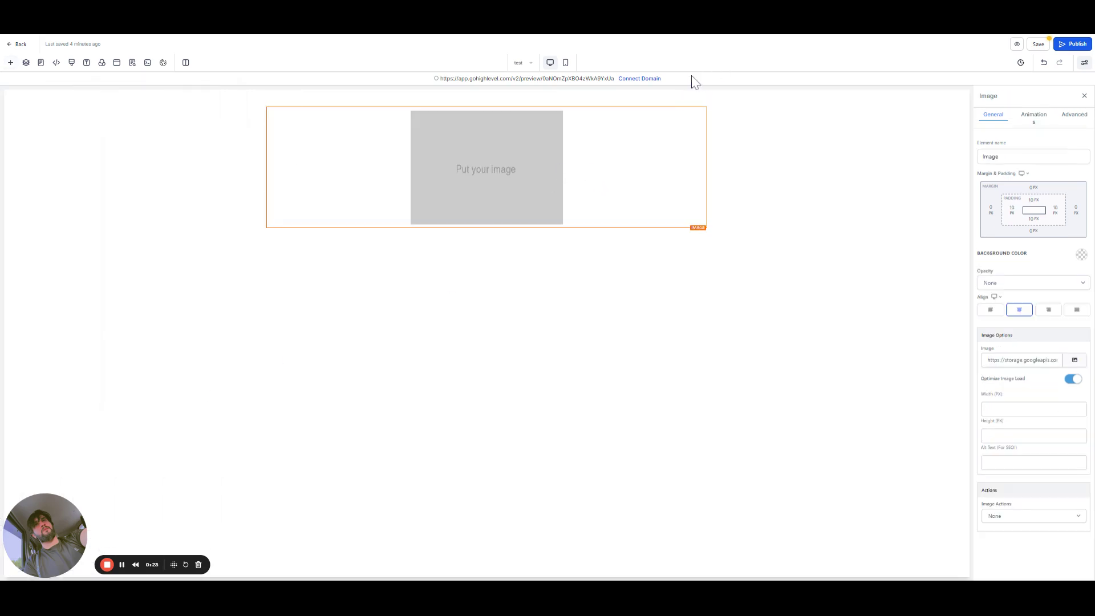
{"action": "left_click", "coordinate": [122, 564]}
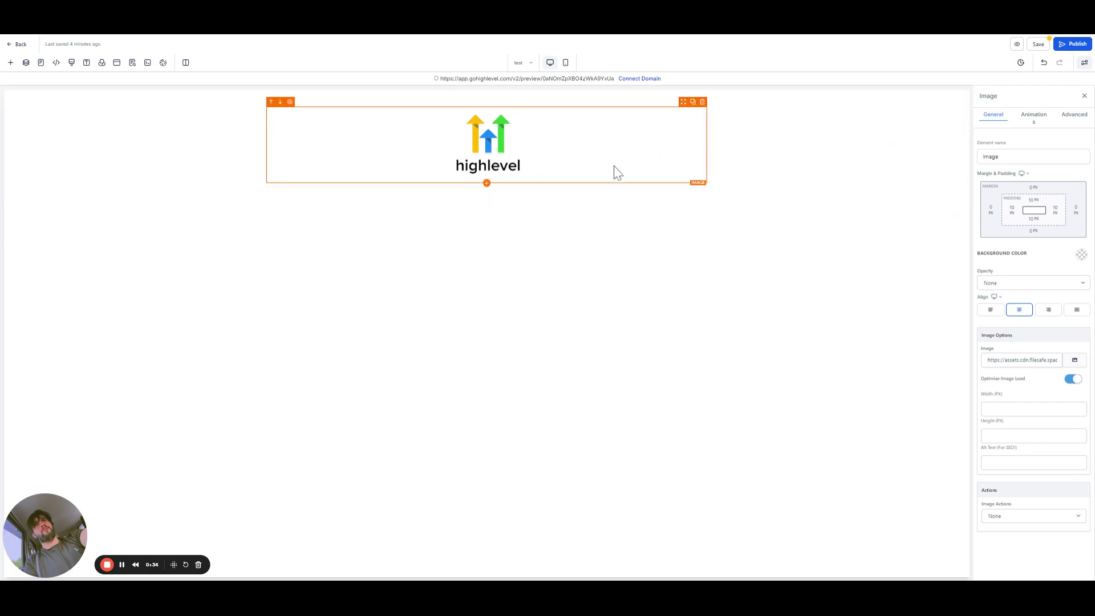
Enter image-logo1 as the logo image's Custom Class in its Advanced settings
{"action": "left_click", "coordinate": [1072, 117]}
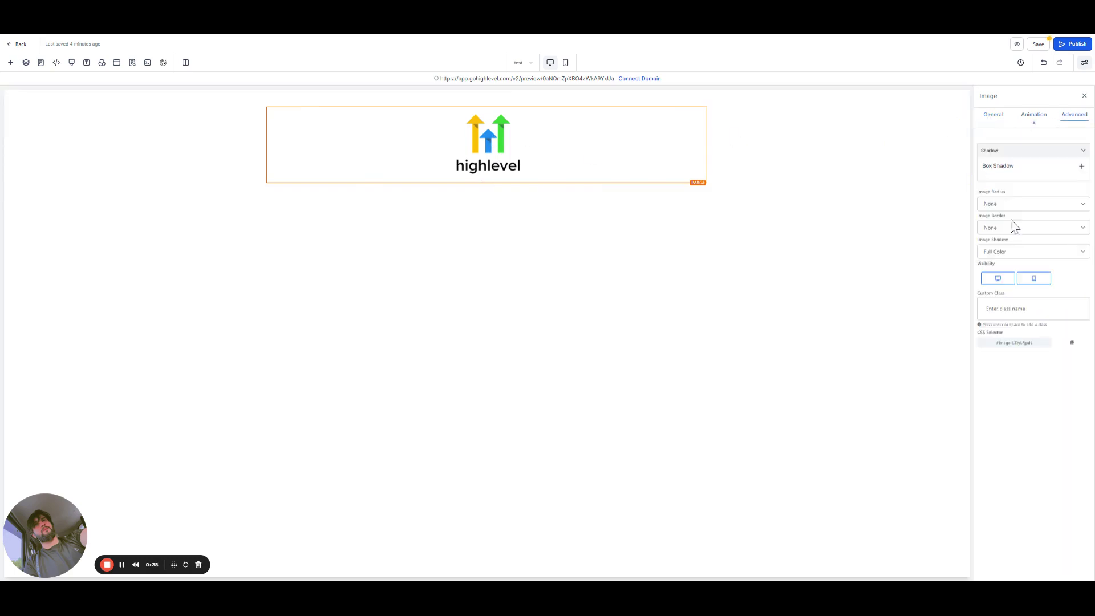
{"action": "left_click", "coordinate": [986, 308]}
{"action": "type", "text": "image-logo1"}
{"action": "key", "text": "Return"}
{"action": "mouse_move", "coordinate": [646, 126]}
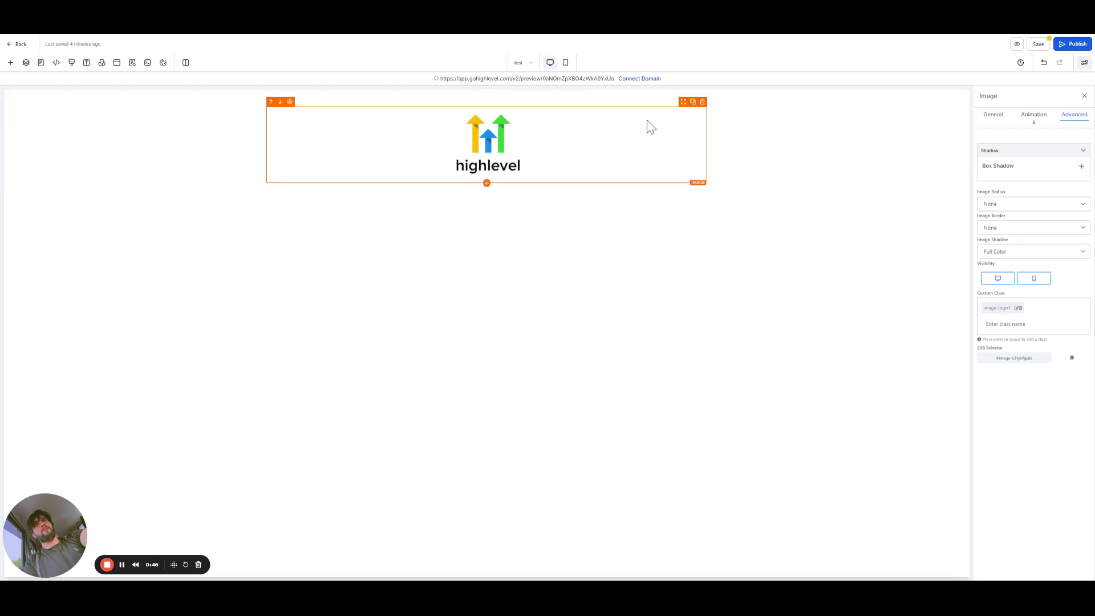
Duplicate the logo column and confirm the copy keeps the image-logo1 class
{"action": "left_click", "coordinate": [695, 106]}
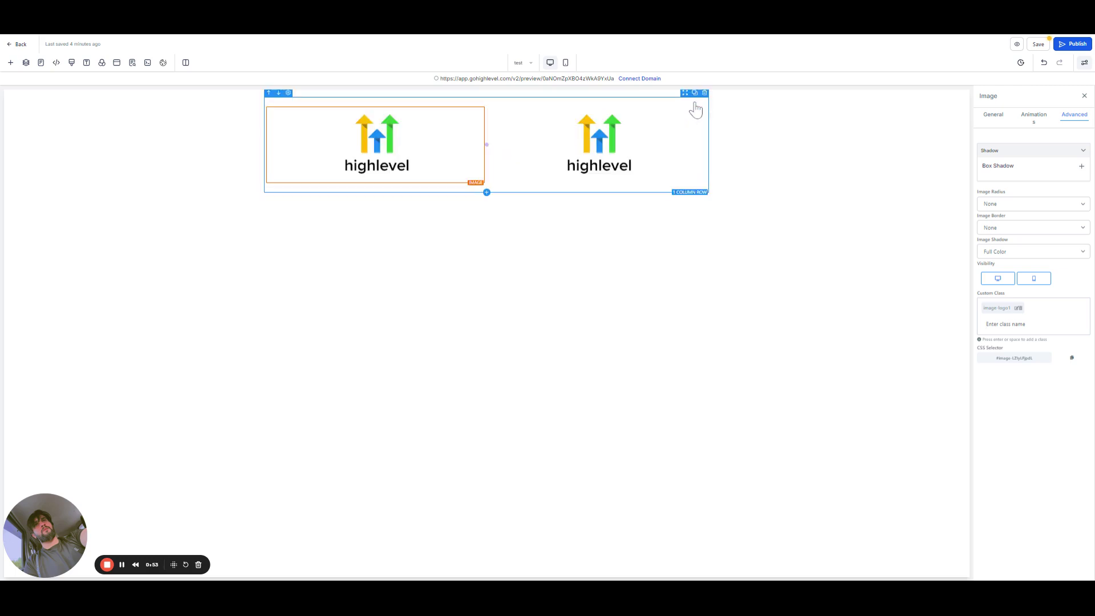
{"action": "left_click", "coordinate": [640, 135]}
{"action": "left_click", "coordinate": [1071, 115]}
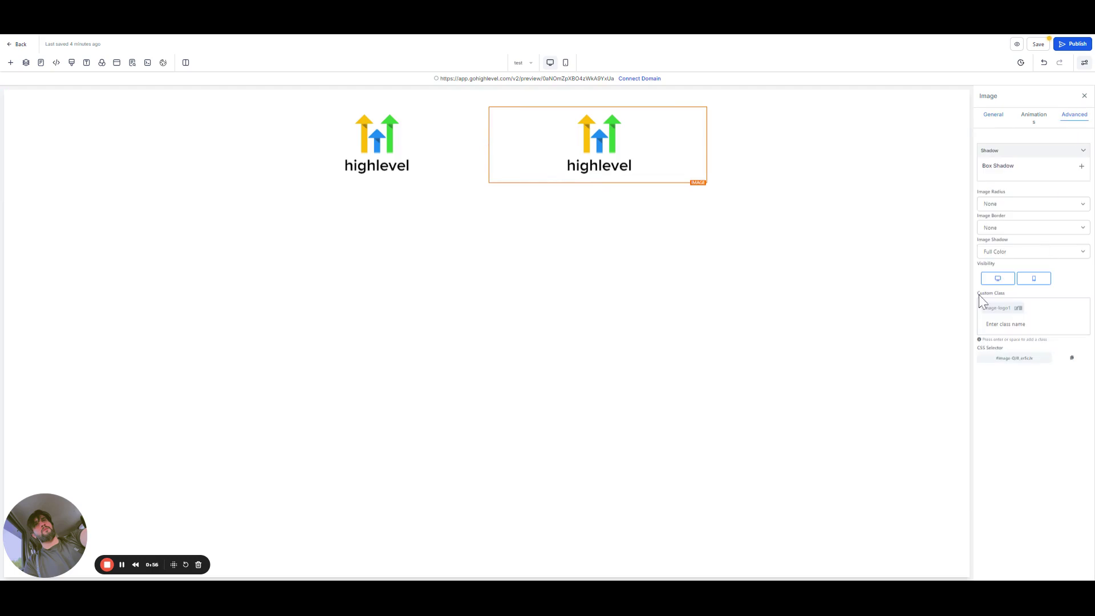
{"action": "mouse_move", "coordinate": [681, 111]}
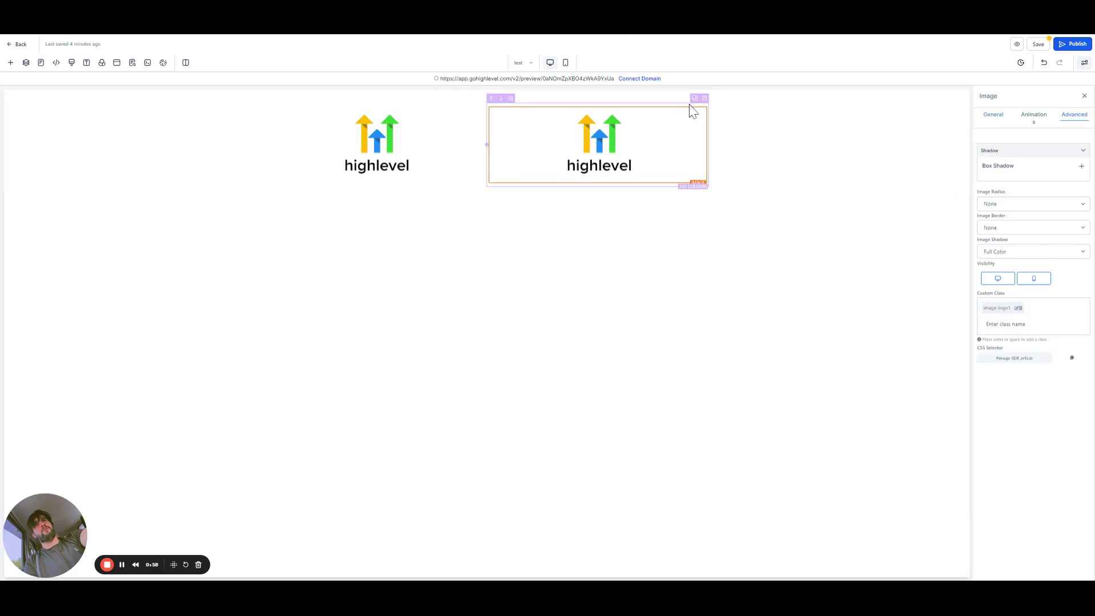
Keep duplicating the logo column until eight logos line the row, then select the row
{"action": "left_click", "coordinate": [695, 100]}
{"action": "left_click", "coordinate": [696, 99]}
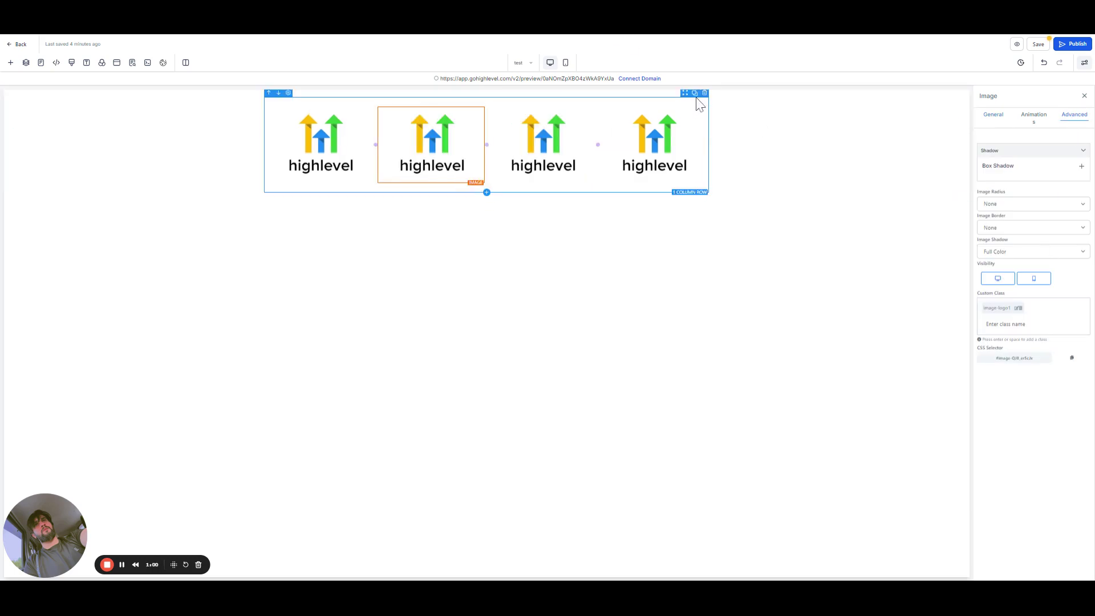
{"action": "left_click", "coordinate": [695, 100]}
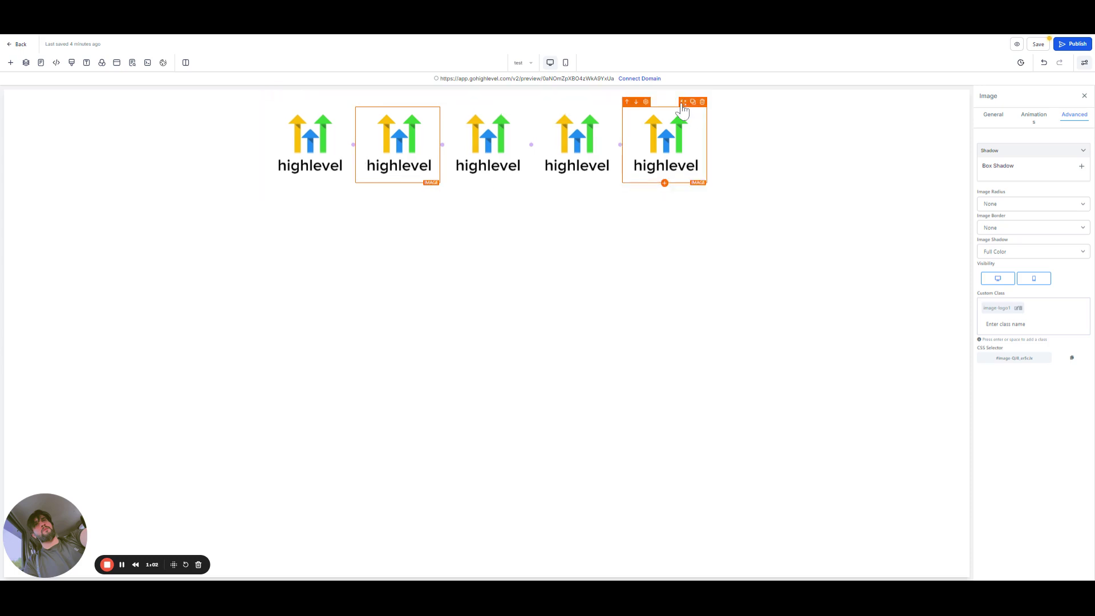
{"action": "left_click", "coordinate": [693, 101]}
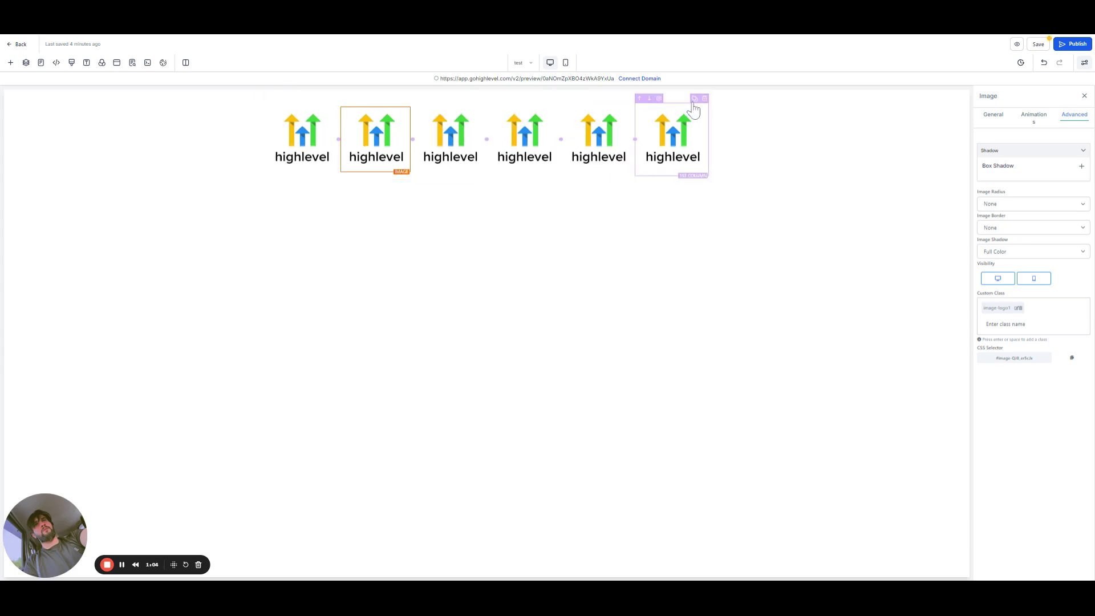
{"action": "left_click", "coordinate": [694, 99]}
{"action": "left_click", "coordinate": [694, 99]}
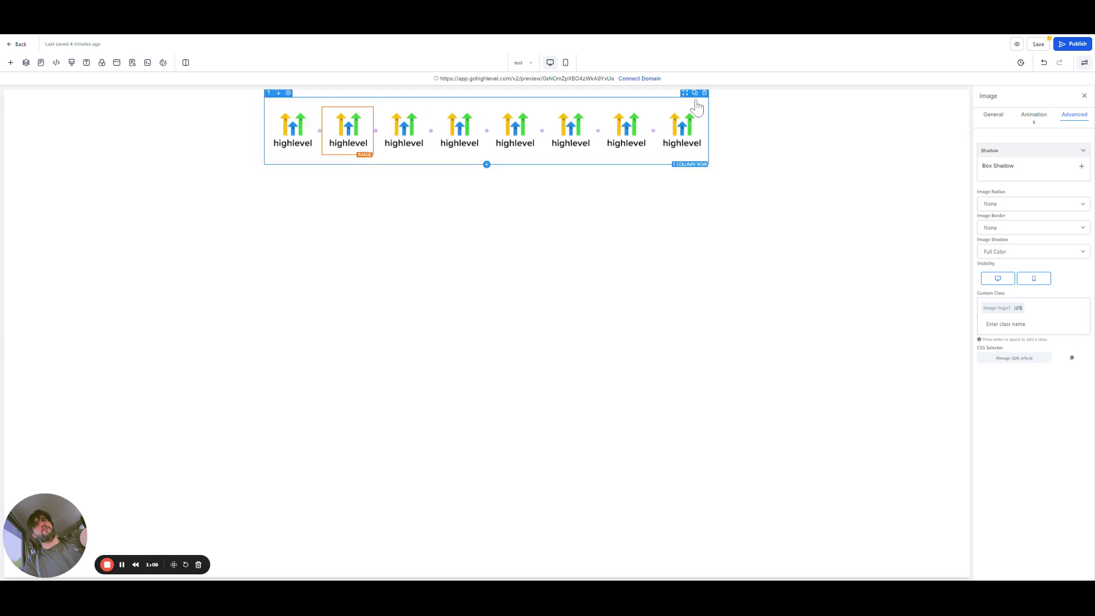
{"action": "left_click", "coordinate": [782, 123]}
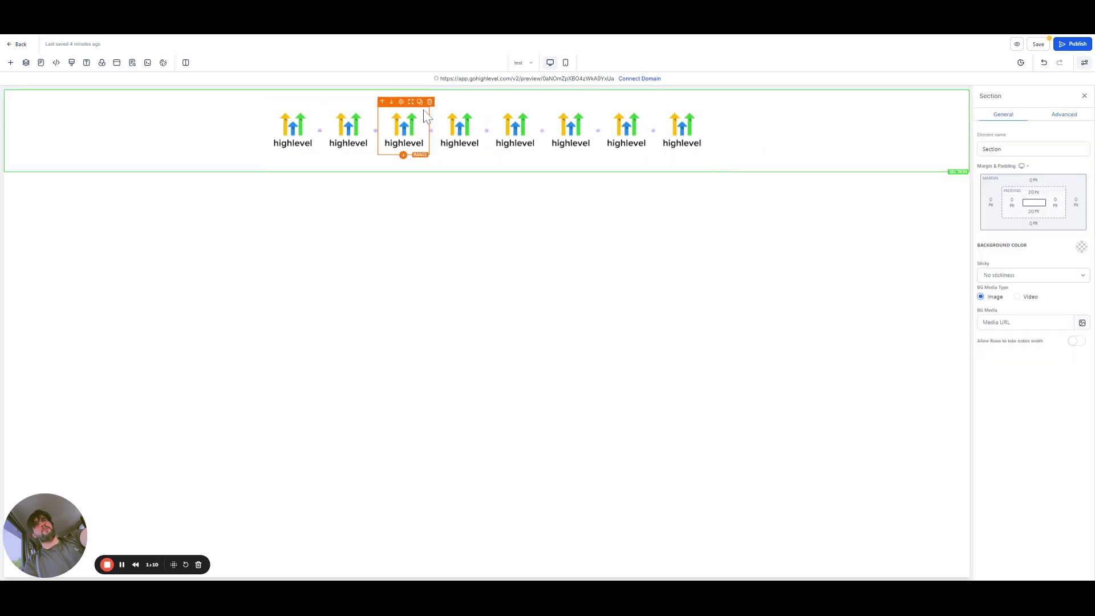
{"action": "left_click", "coordinate": [576, 109]}
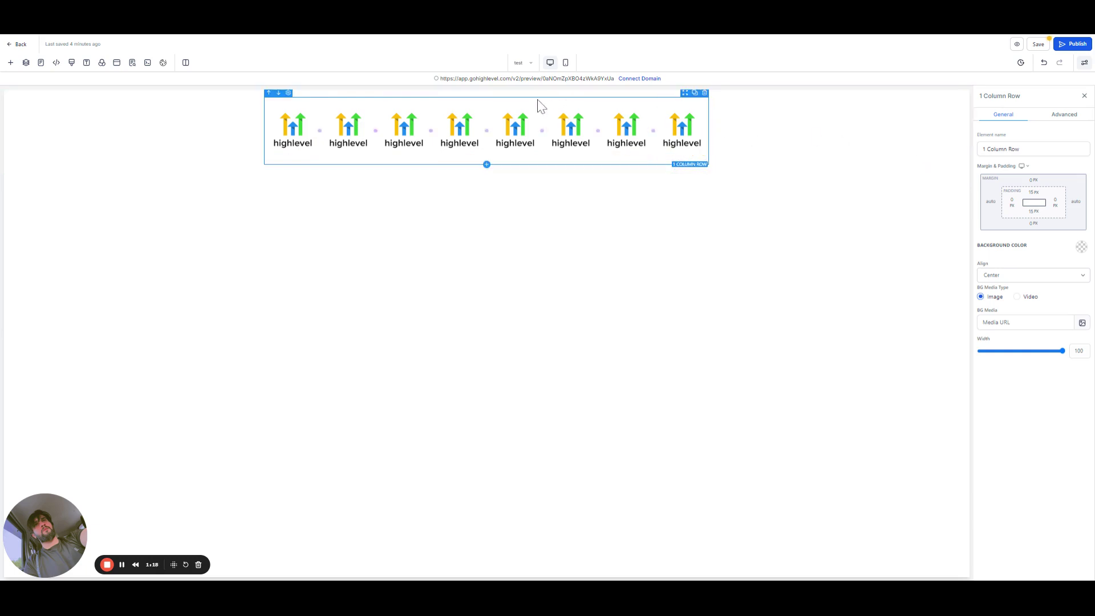
Select the row's CSS Selector text in its Advanced settings
{"action": "left_click", "coordinate": [1058, 120]}
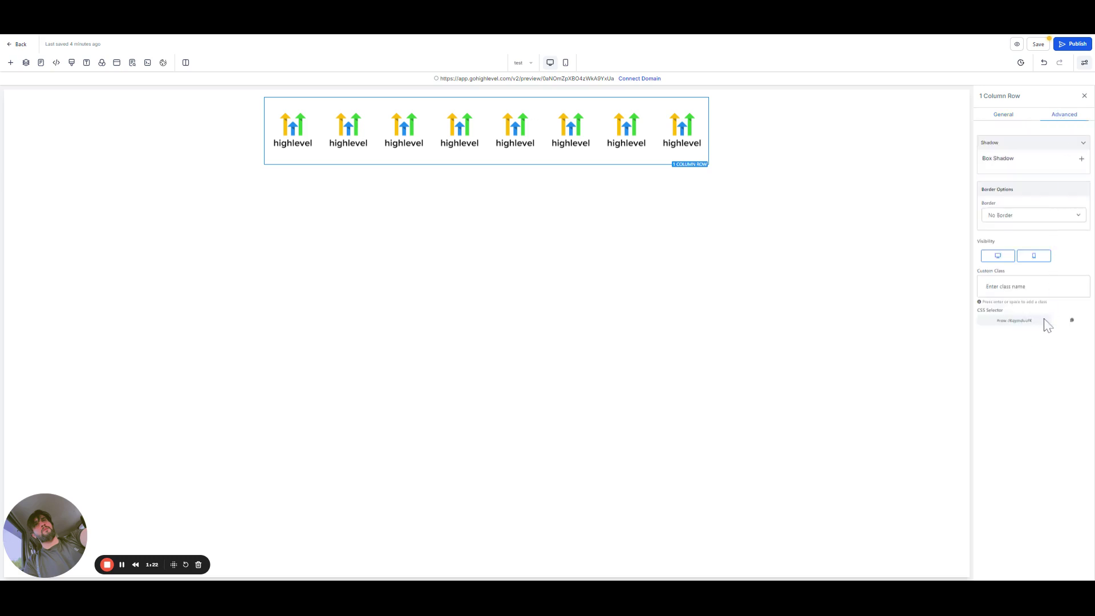
{"action": "left_click_drag", "start_coordinate": [1038, 325], "coordinate": [997, 324]}
Review the logo-carousel stylesheet's .image-class rule in Custom CSS and save it
{"action": "left_click", "coordinate": [71, 63]}
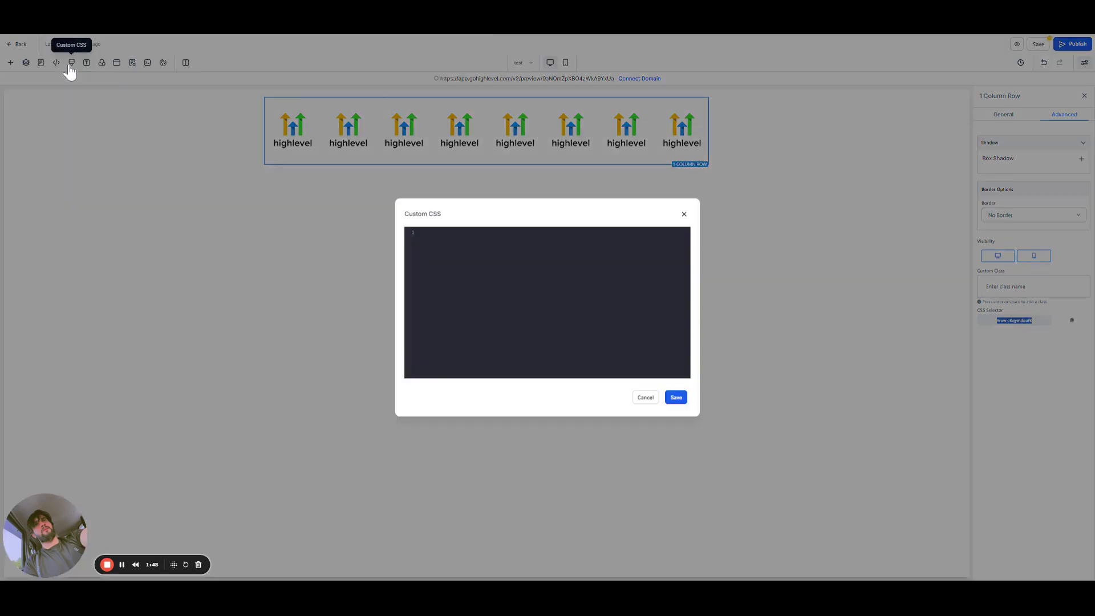
{"action": "scroll", "coordinate": [538, 308], "scroll_direction": "up", "scroll_amount": 10}
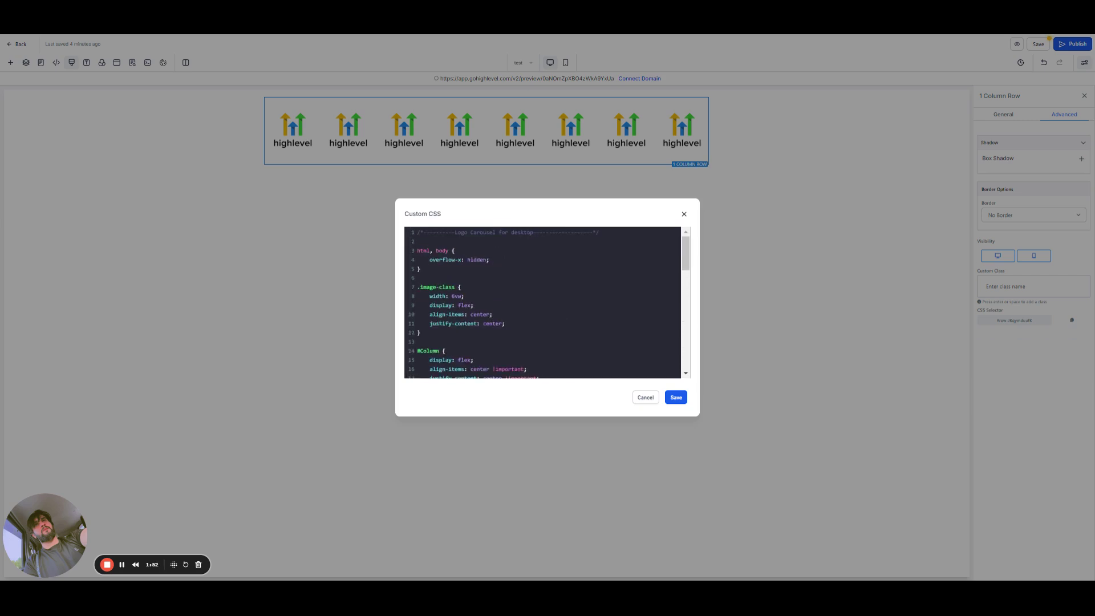
{"action": "double_click", "coordinate": [446, 287]}
{"action": "left_click", "coordinate": [676, 397]}
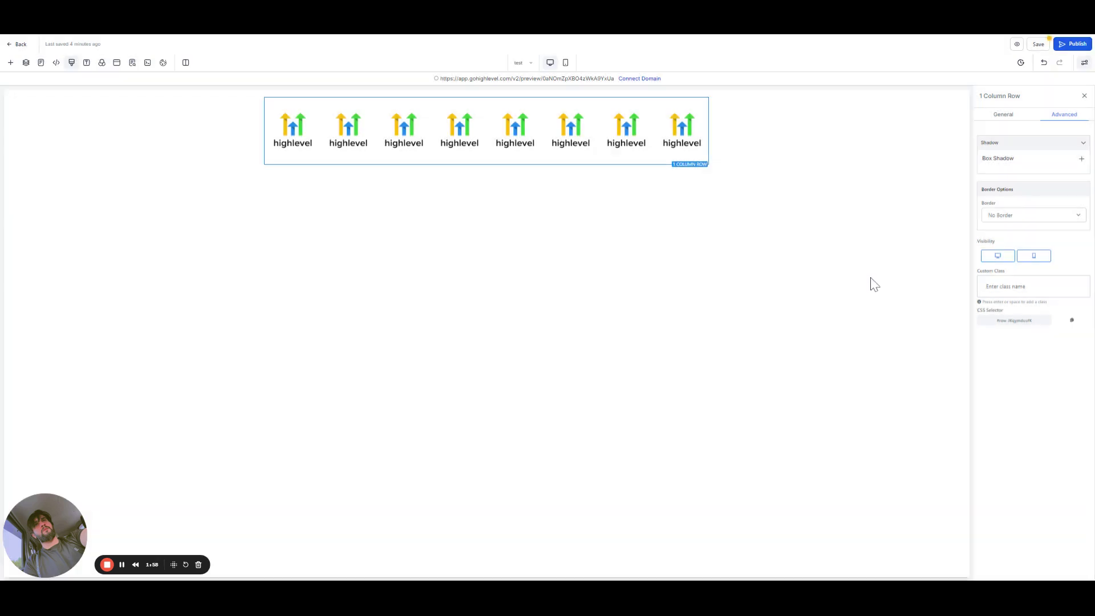
Copy the first logo image's custom class image-logo1
{"action": "left_click", "coordinate": [272, 140]}
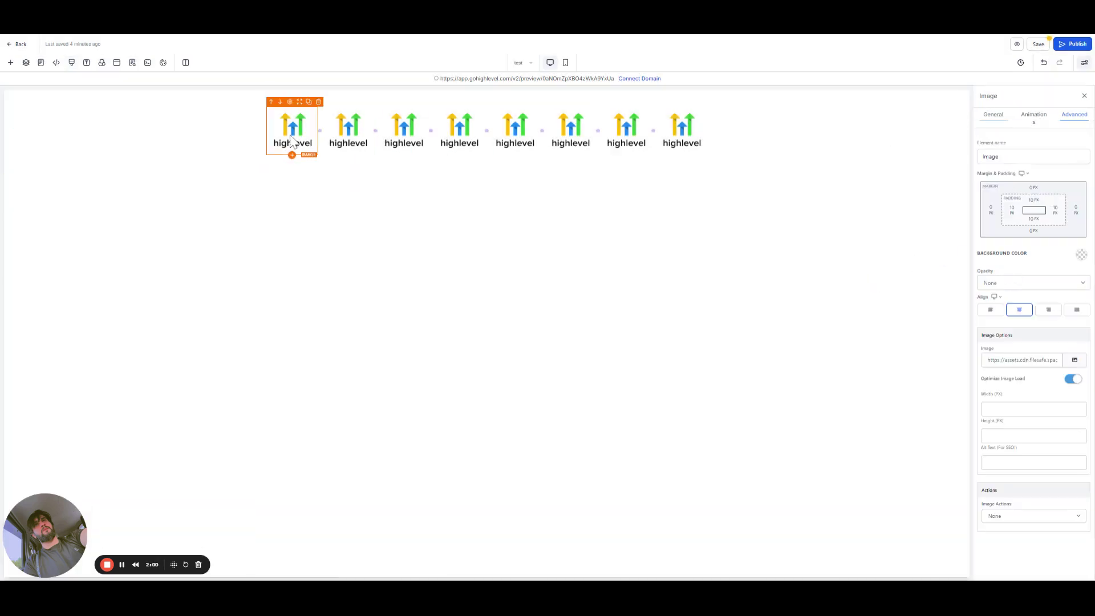
{"action": "left_click", "coordinate": [1086, 116]}
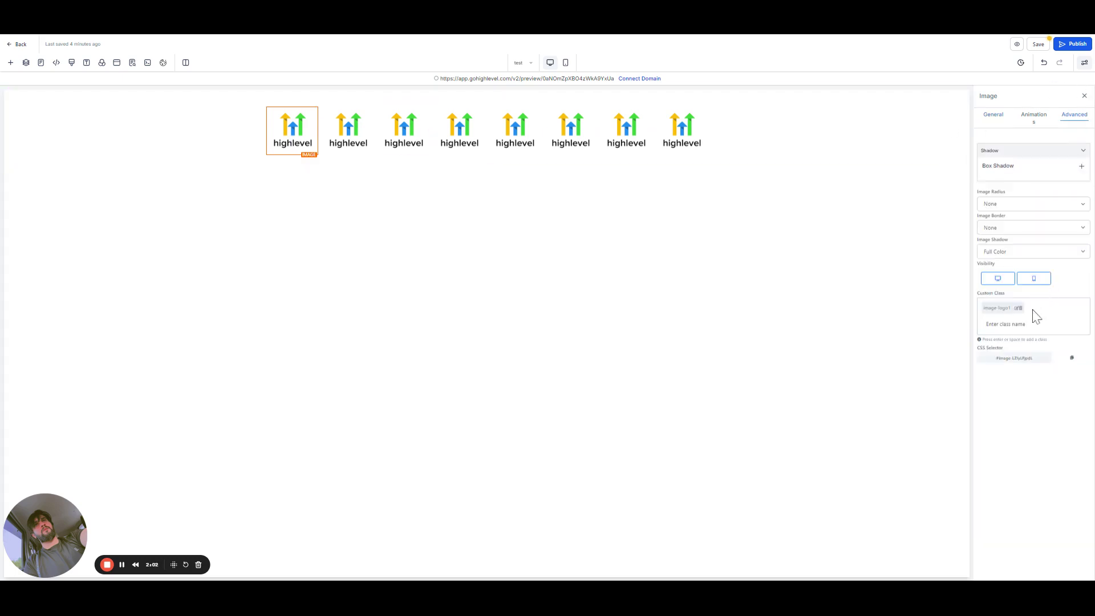
{"action": "left_click_drag", "start_coordinate": [1010, 308], "coordinate": [991, 308]}
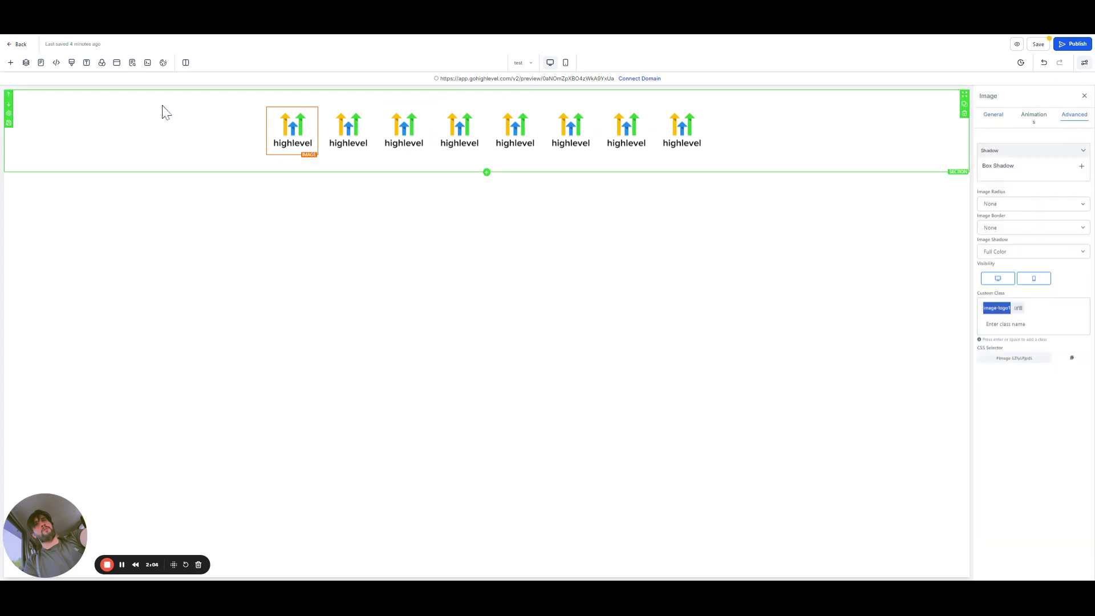
Replace .image-class with .image-logo1 on CSS lines 7 and 29
{"action": "left_click", "coordinate": [71, 62]}
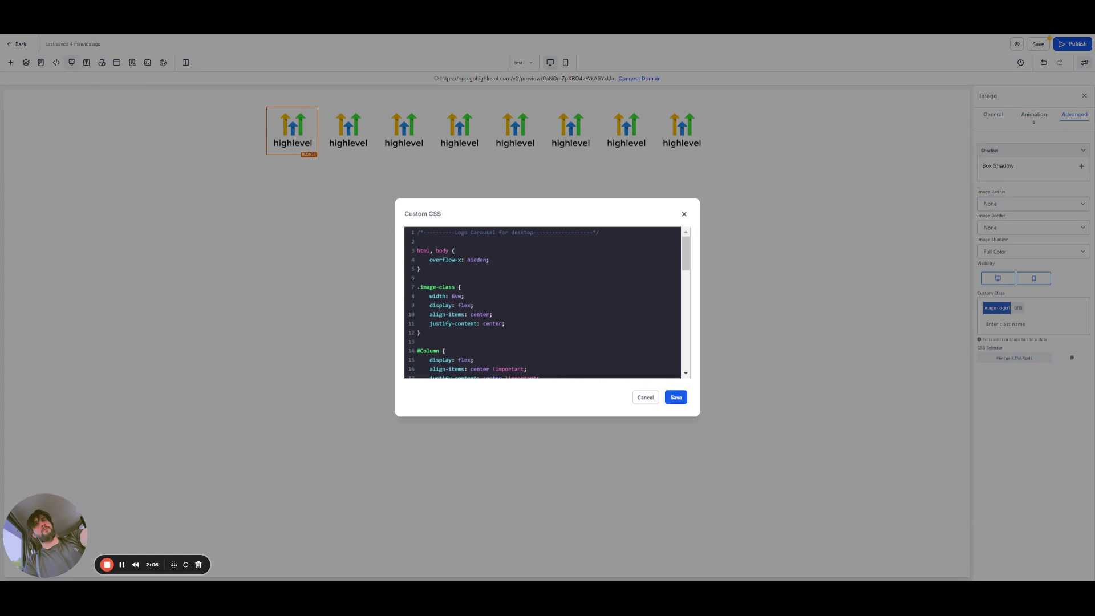
{"action": "double_click", "coordinate": [441, 287]}
{"action": "type", "text": "image-logo1"}
{"action": "scroll", "coordinate": [543, 302], "scroll_direction": "down", "scroll_amount": 3}
{"action": "scroll", "coordinate": [542, 303], "scroll_direction": "down", "scroll_amount": 2}
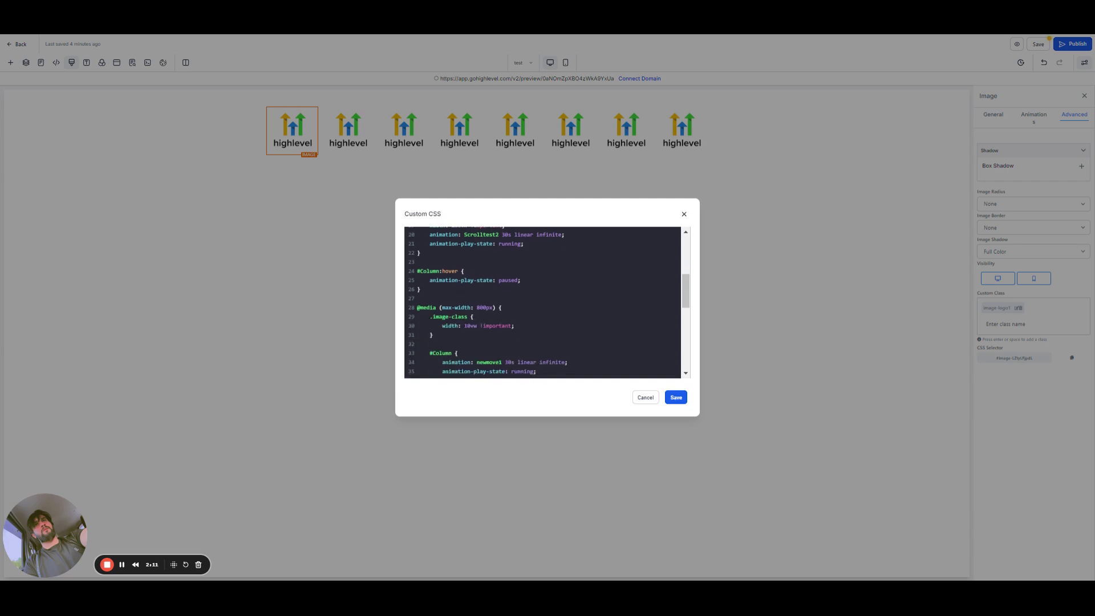
{"action": "double_click", "coordinate": [450, 317]}
{"action": "type", "text": "image-logo1"}
{"action": "scroll", "coordinate": [542, 303], "scroll_direction": "up", "scroll_amount": 4}
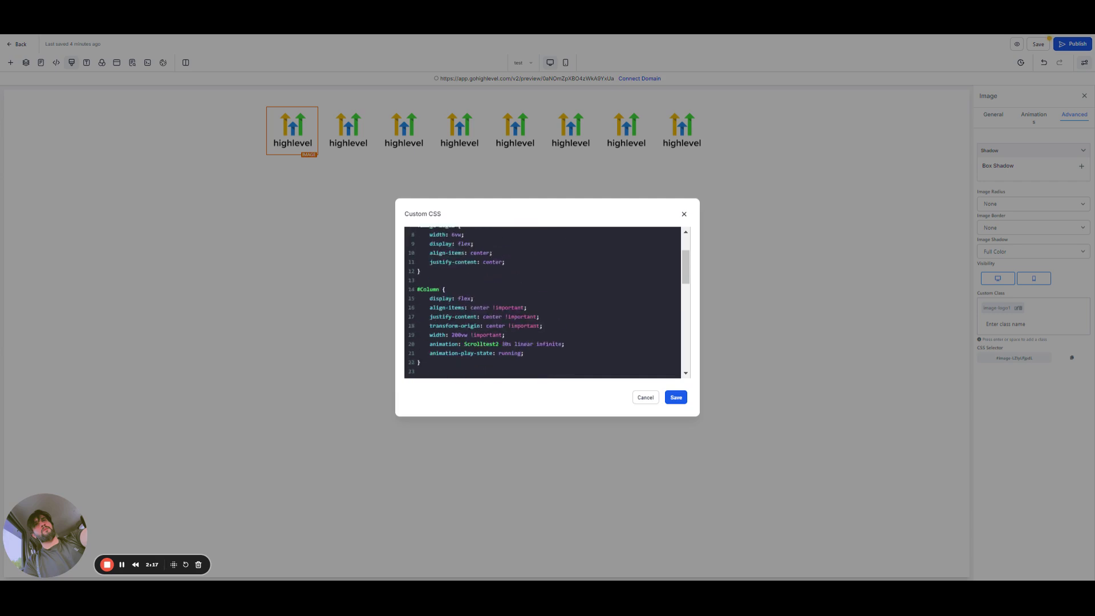
{"action": "scroll", "coordinate": [542, 302], "scroll_direction": "up", "scroll_amount": 2}
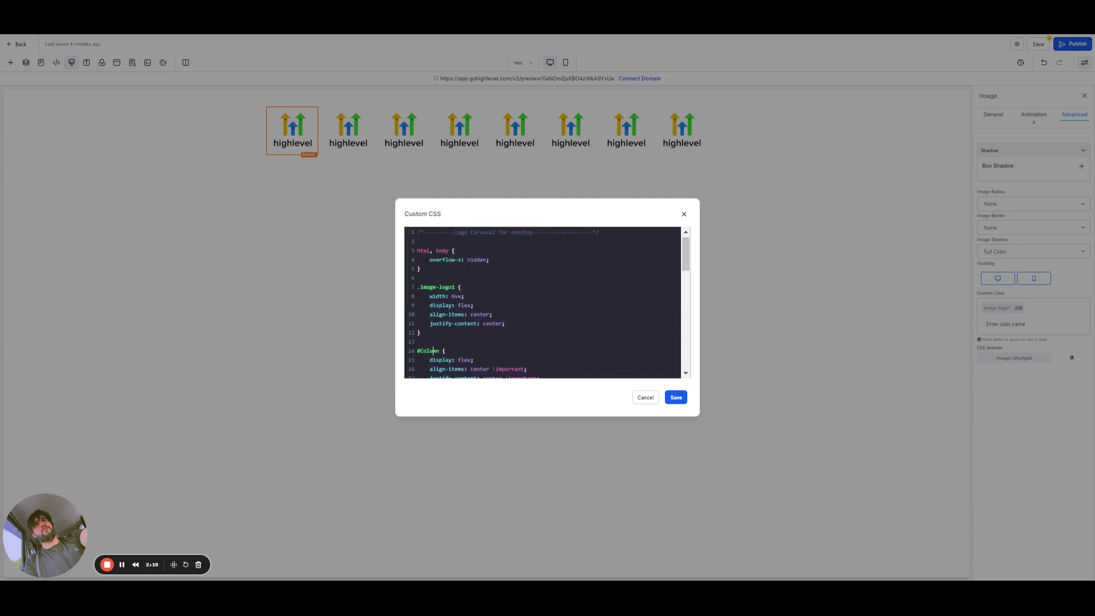
{"action": "double_click", "coordinate": [433, 351]}
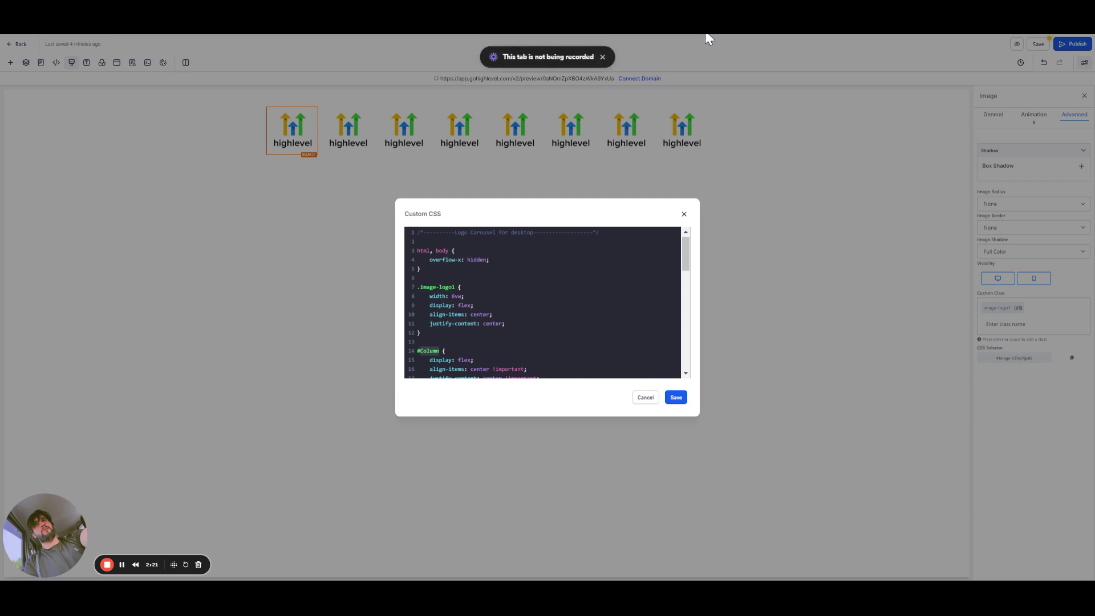
Replace #Column with #row-JKqymduufK on CSS lines 14 and 33, removing the doubled #
{"action": "type", "text": "#row-JKqymduufK"}
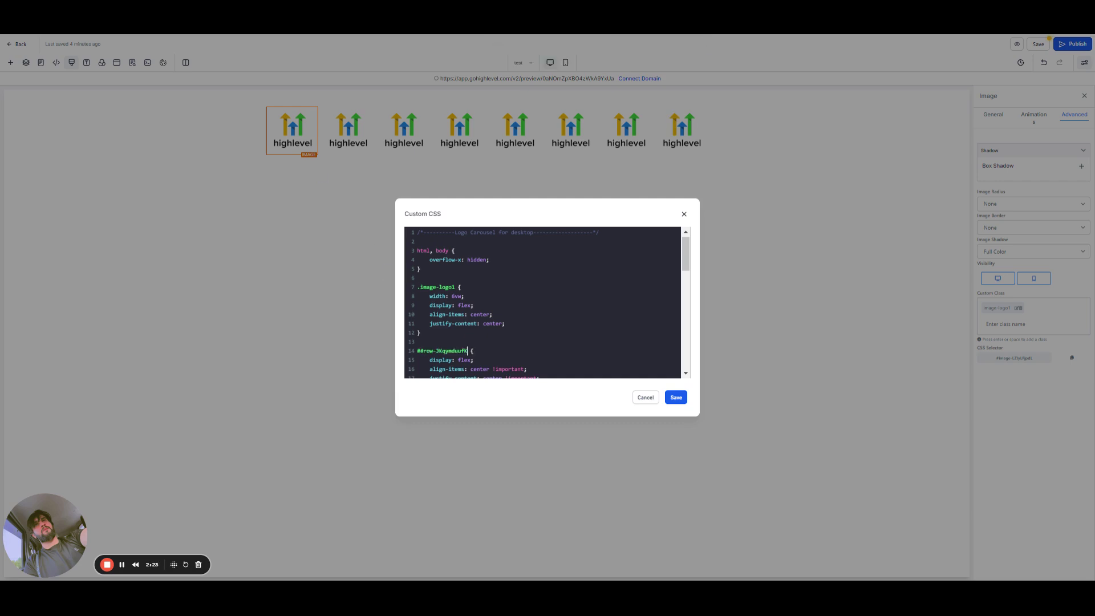
{"action": "key", "text": "BackSpace"}
{"action": "scroll", "coordinate": [541, 302], "scroll_direction": "down", "scroll_amount": 4}
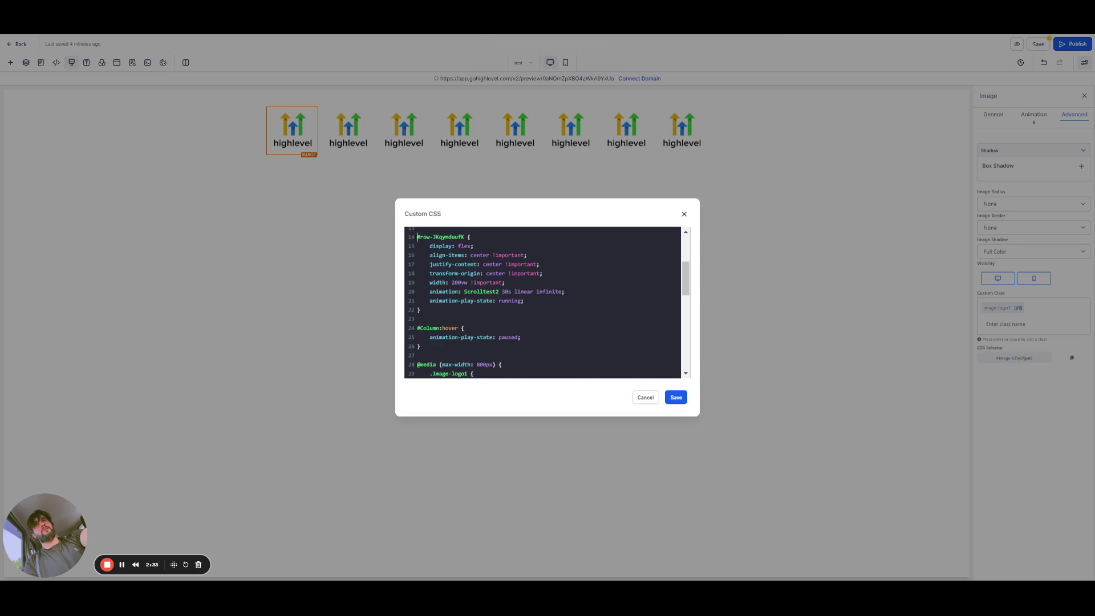
{"action": "scroll", "coordinate": [542, 302], "scroll_direction": "down", "scroll_amount": 4}
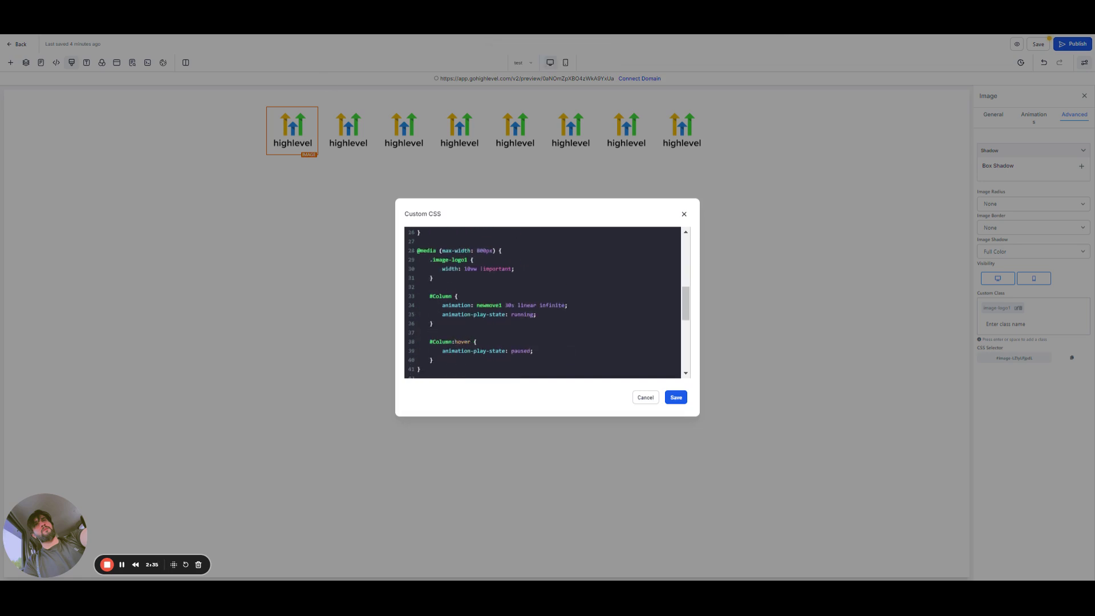
{"action": "double_click", "coordinate": [442, 296]}
{"action": "key", "text": "ctrl+v"}
Swap Column for the row ID in the line 38 hover selector and save the CSS
{"action": "scroll", "coordinate": [542, 302], "scroll_direction": "down", "scroll_amount": 2}
{"action": "double_click", "coordinate": [442, 284]}
{"action": "key", "text": "ctrl+v"}
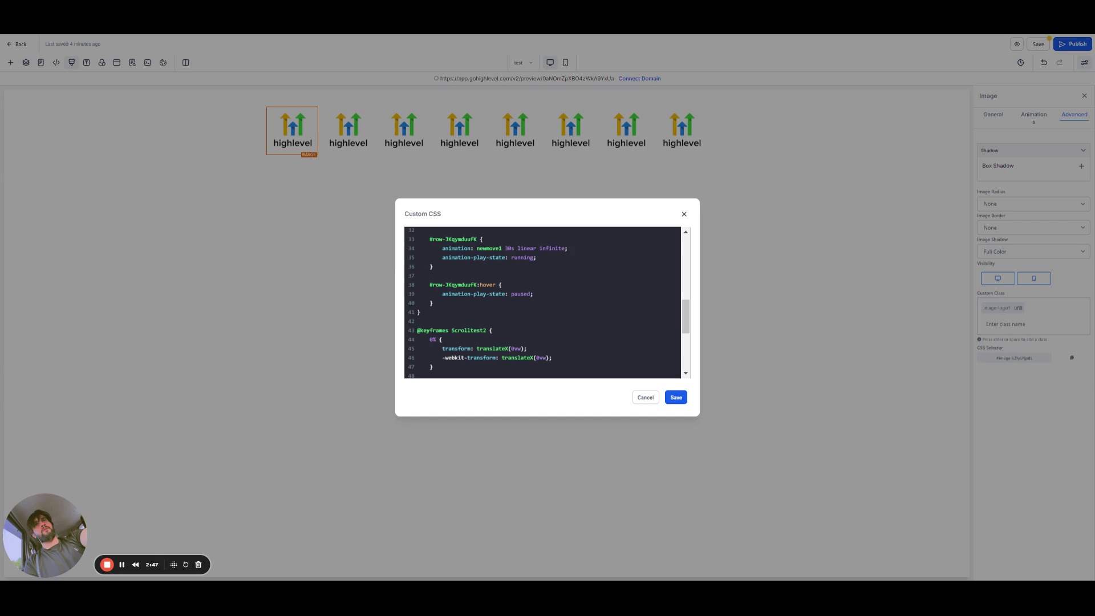
{"action": "scroll", "coordinate": [542, 302], "scroll_direction": "down", "scroll_amount": 3}
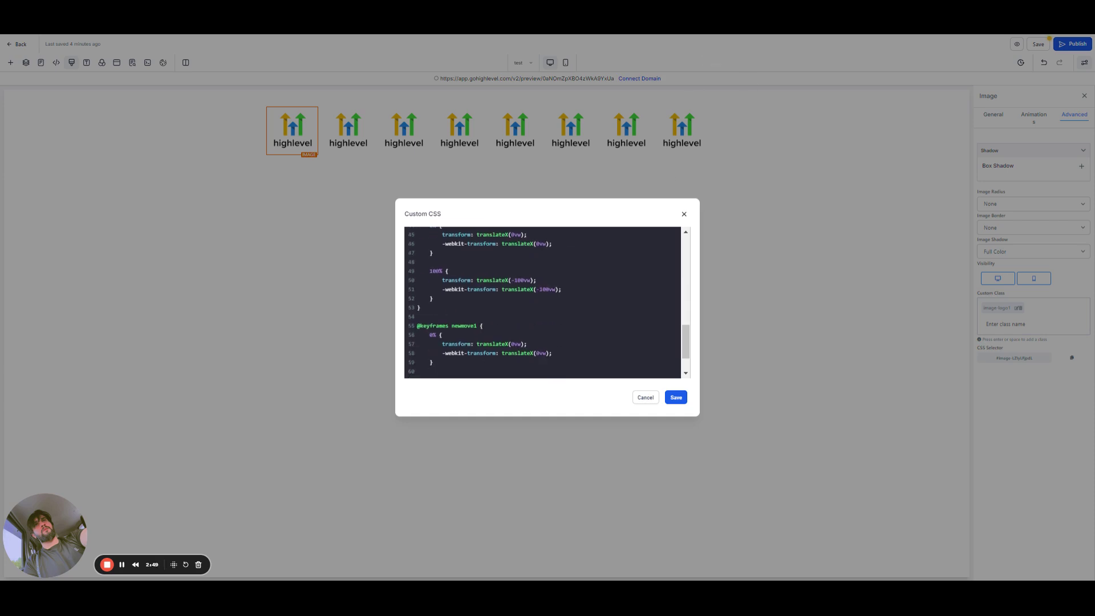
{"action": "scroll", "coordinate": [542, 302], "scroll_direction": "down", "scroll_amount": 2}
{"action": "scroll", "coordinate": [542, 302], "scroll_direction": "up", "scroll_amount": 4}
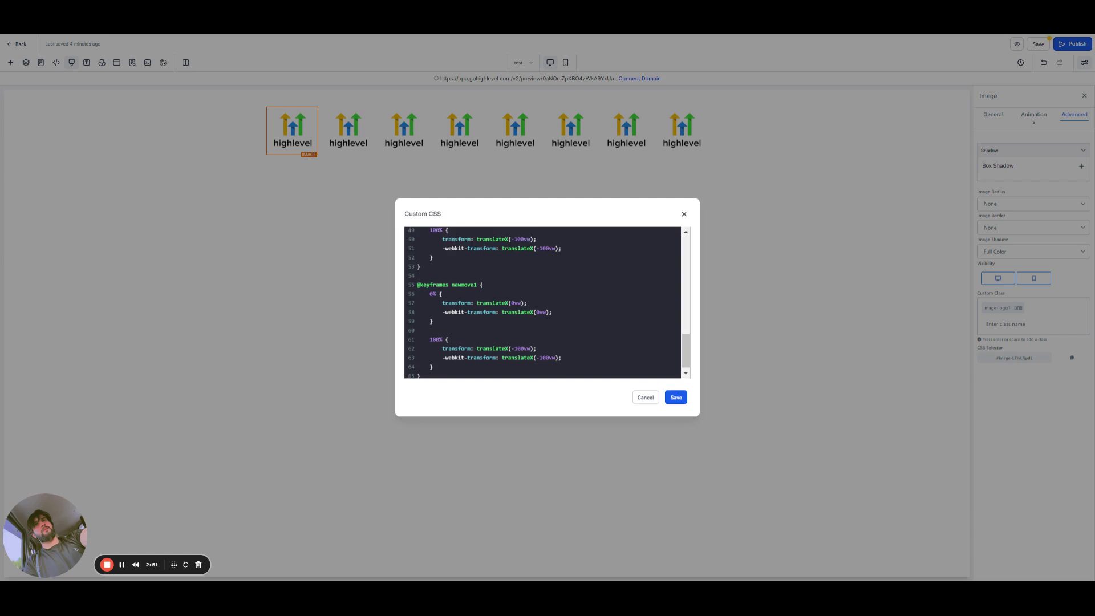
{"action": "scroll", "coordinate": [477, 354], "scroll_direction": "up", "scroll_amount": 4}
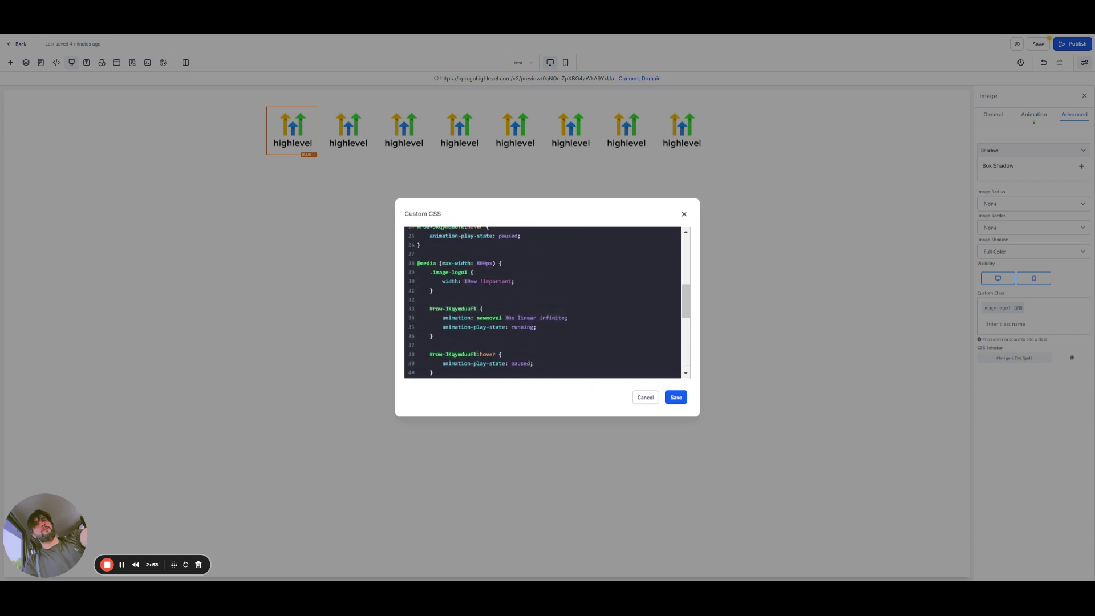
{"action": "scroll", "coordinate": [542, 302], "scroll_direction": "up", "scroll_amount": 2}
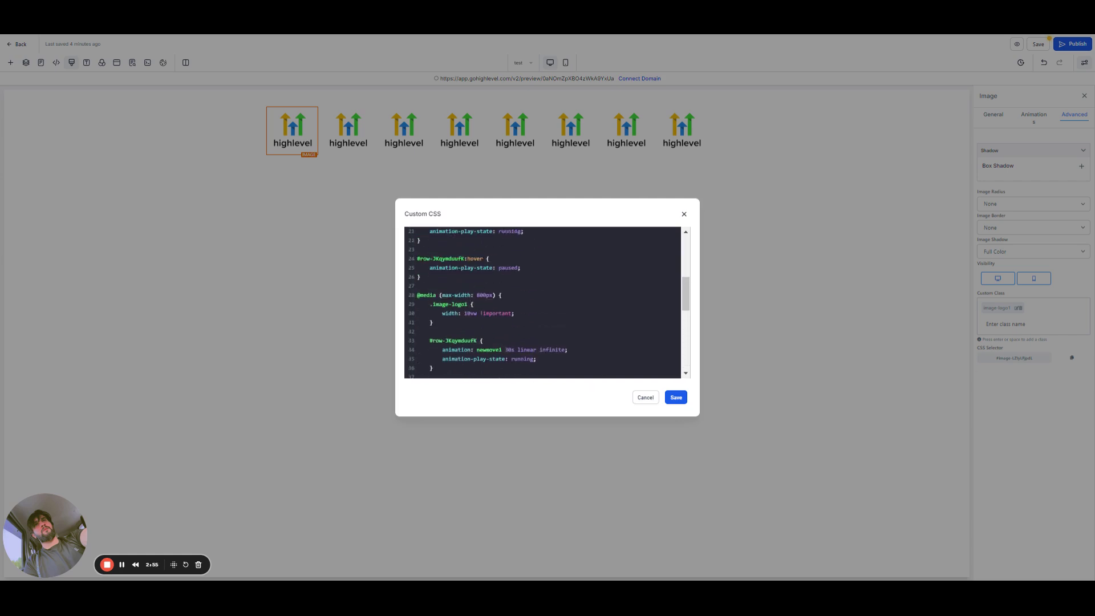
{"action": "scroll", "coordinate": [542, 302], "scroll_direction": "up", "scroll_amount": 2}
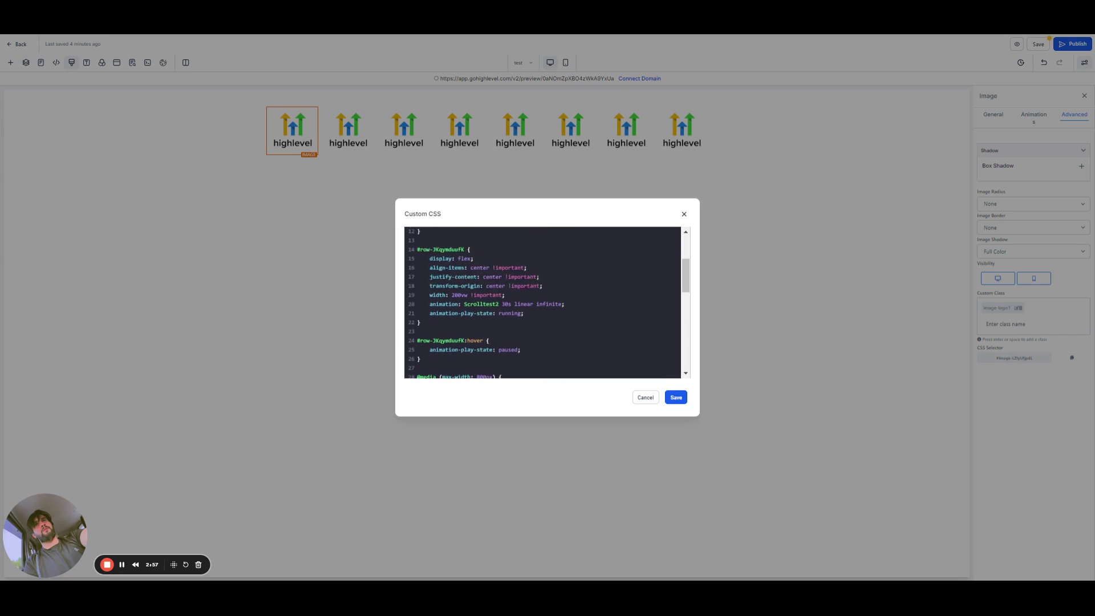
{"action": "left_click", "coordinate": [677, 399]}
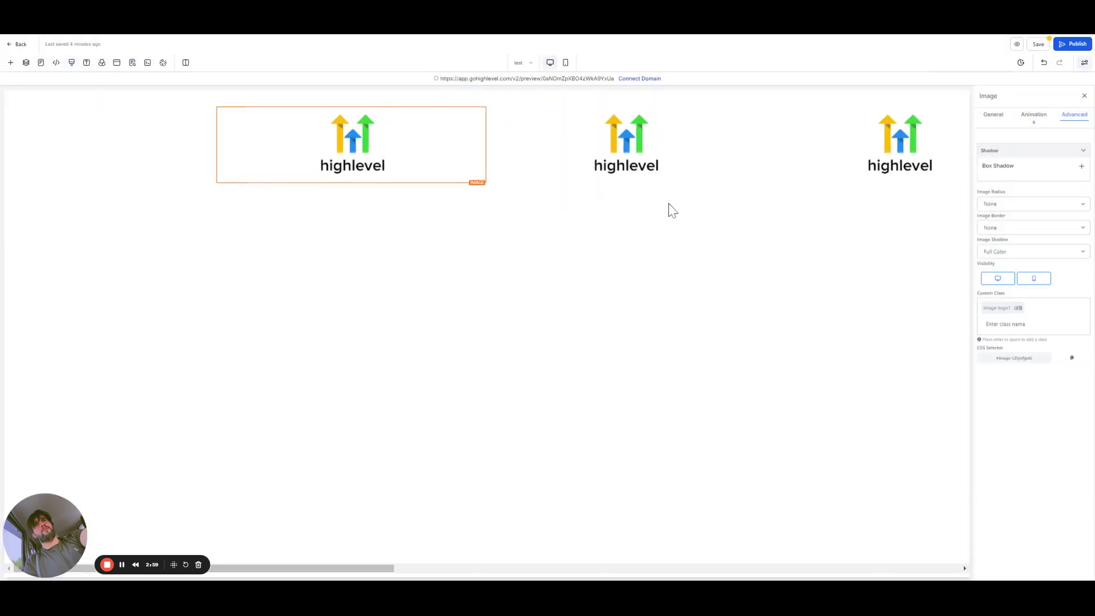